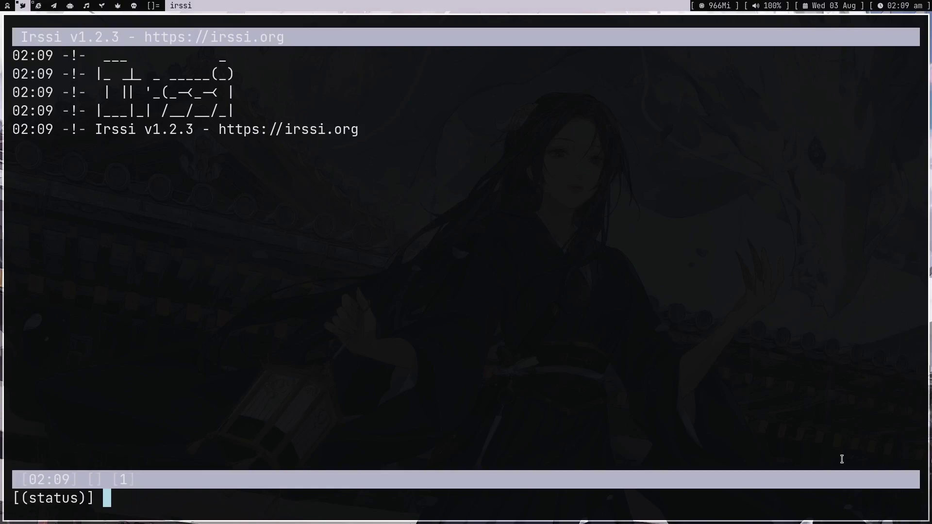
- List all Irssi commands with /help, then start a /connect command
{"action": "type", "text": "/help"}
{"action": "key", "text": "Return"}
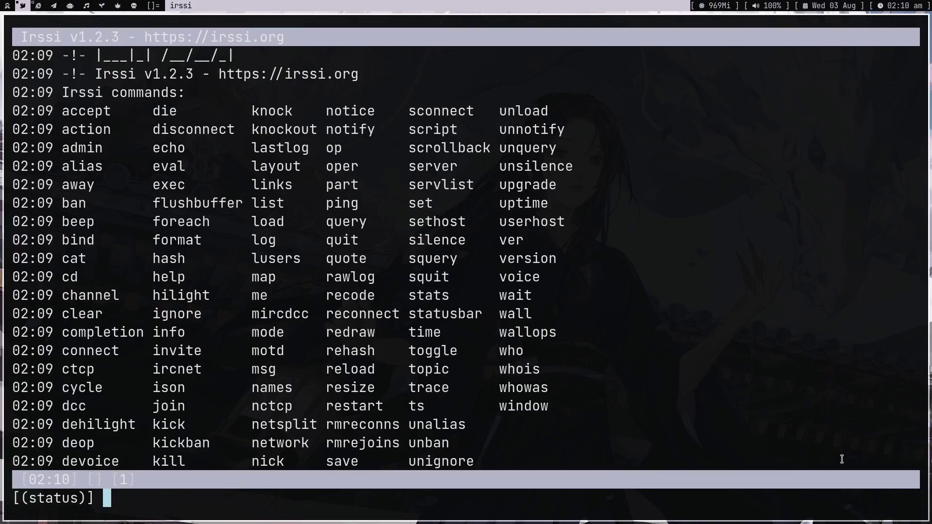
{"action": "type", "text": "/connect"}
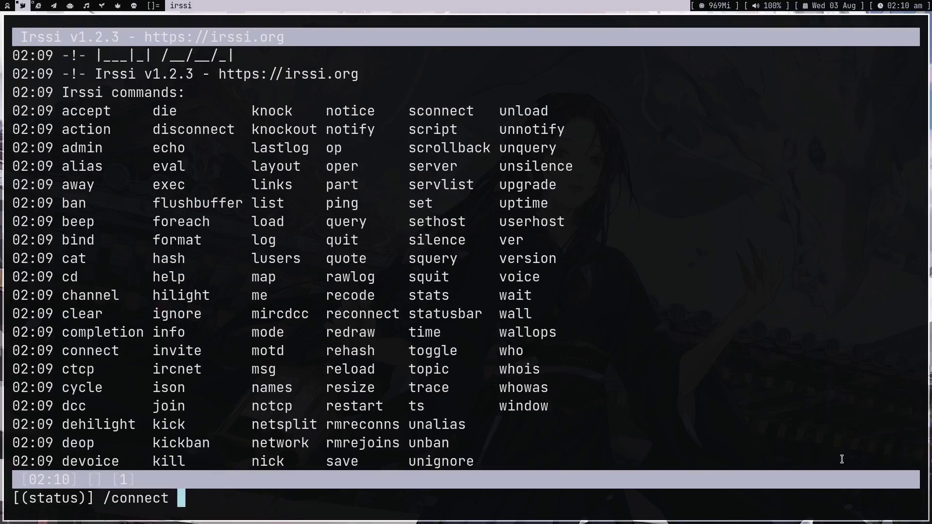
- Complete the server address as irc.libera.chat, remove the stray colon, and connect
{"action": "type", "text": "libera."}
{"action": "key", "text": "ctrl+Left"}
{"action": "type", "text": "irc."}
{"action": "key", "text": "ctrl+Right"}
{"action": "key", "text": "ctrl+Right"}
{"action": "type", "text": "chat"}
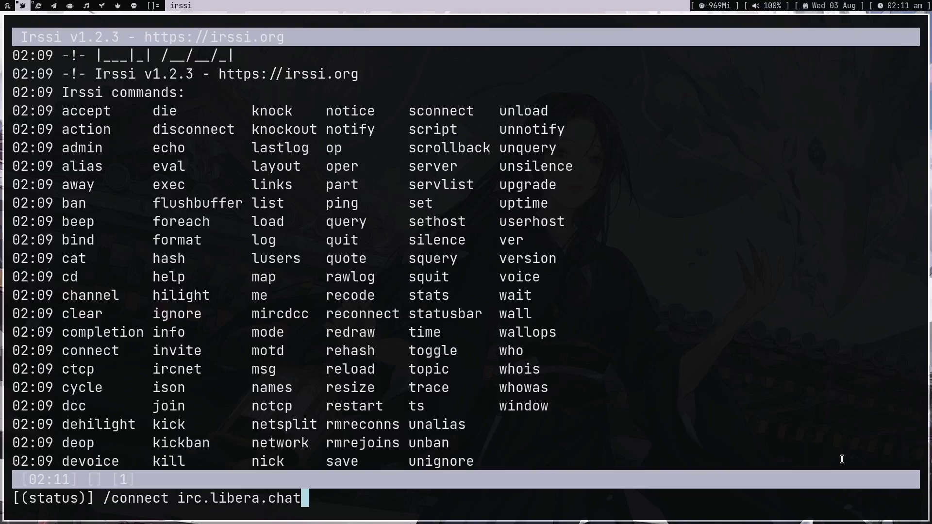
{"action": "type", "text": ":"}
{"action": "key", "text": "BackSpace"}
{"action": "key", "text": "Return"}
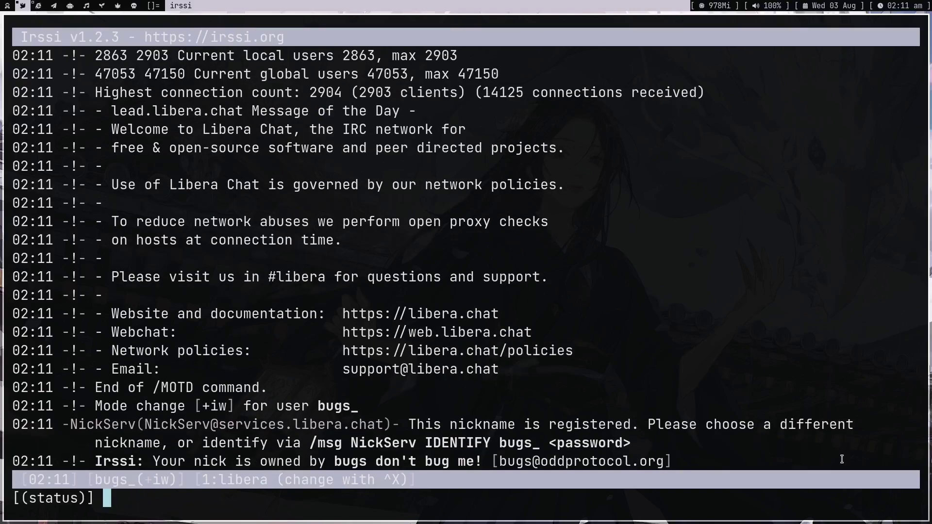
{"action": "left_click_drag", "start_coordinate": [272, 294], "coordinate": [437, 357]}
{"action": "left_click", "coordinate": [452, 372]}
{"action": "left_click_drag", "start_coordinate": [120, 129], "coordinate": [361, 129]}
{"action": "left_click", "coordinate": [360, 128]}
{"action": "left_click_drag", "start_coordinate": [76, 425], "coordinate": [131, 426]}
{"action": "left_click", "coordinate": [131, 425]}
{"action": "left_click_drag", "start_coordinate": [412, 425], "coordinate": [540, 443]}
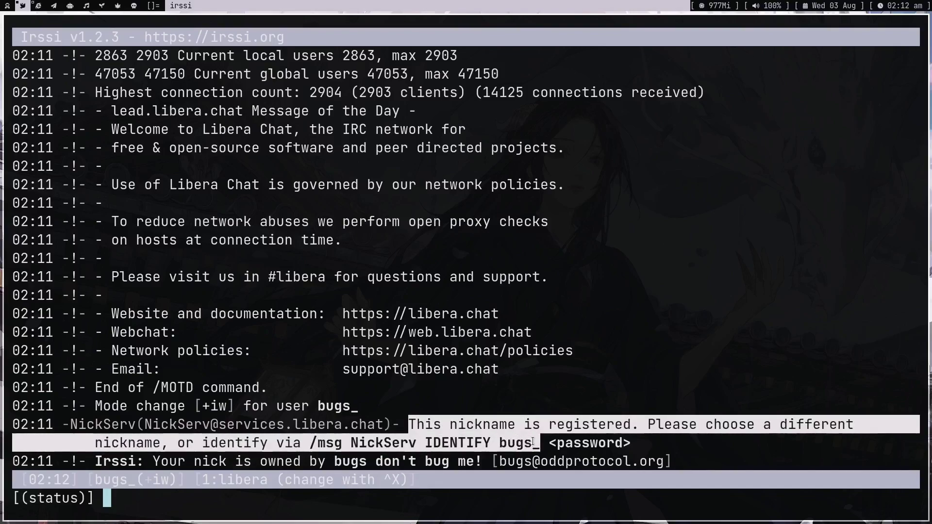
{"action": "left_click", "coordinate": [478, 448]}
{"action": "left_click_drag", "start_coordinate": [425, 425], "coordinate": [619, 427]}
{"action": "left_click", "coordinate": [619, 426]}
{"action": "type", "text": "/"}
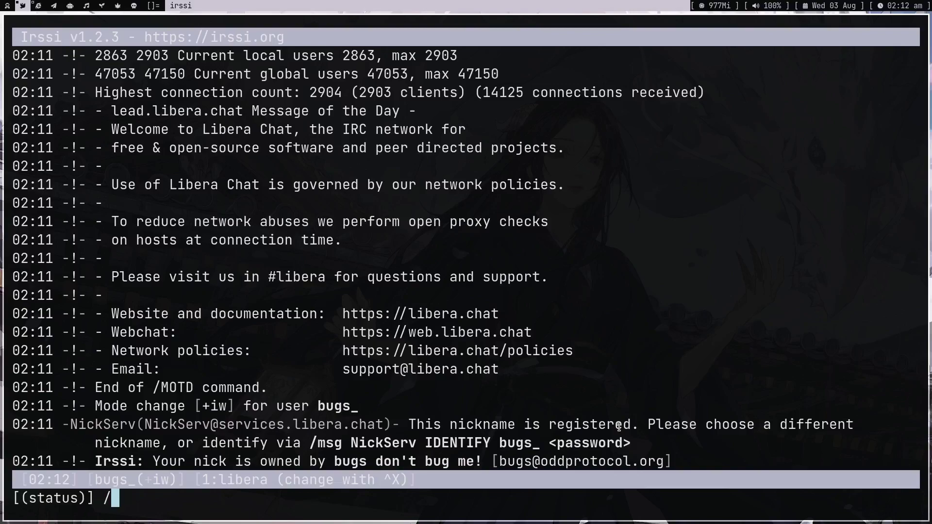
{"action": "key", "text": "BackSpace"}
{"action": "type", "text": "hey, I am noo"}
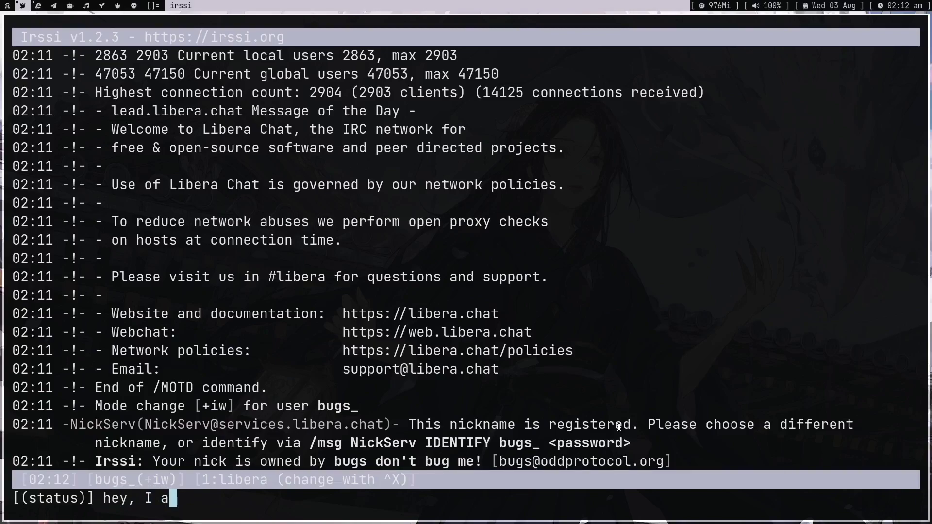
{"action": "key", "text": "BackSpace"}
{"action": "key", "text": "BackSpace"}
{"action": "key", "text": "BackSpace"}
{"action": "key", "text": "BackSpace"}
{"action": "key", "text": "BackSpace"}
{"action": "key", "text": "BackSpace"}
{"action": "key", "text": "BackSpace"}
{"action": "key", "text": "BackSpace"}
{"action": "key", "text": "BackSpace"}
{"action": "key", "text": "BackSpace"}
{"action": "key", "text": "BackSpace"}
{"action": "key", "text": "BackSpace"}
{"action": "key", "text": "BackSpace"}
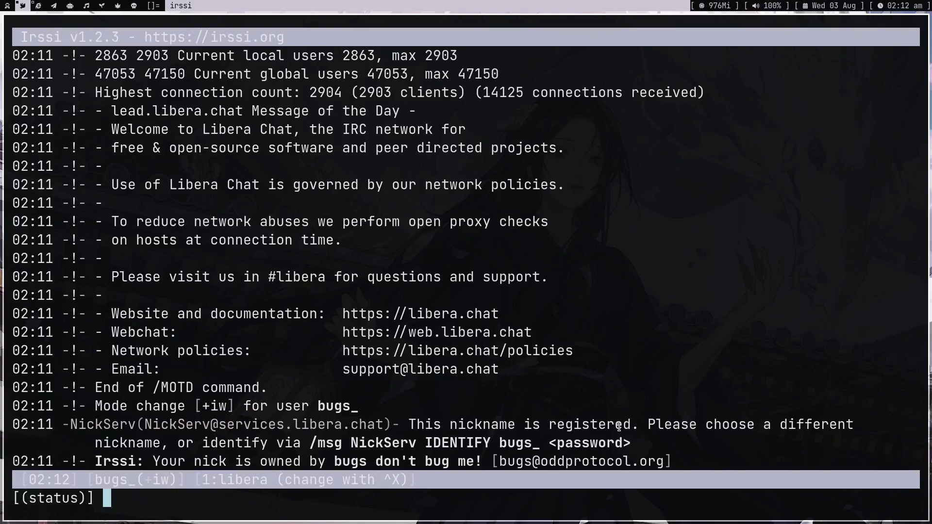
{"action": "type", "text": "kdljf"}
{"action": "key", "text": "BackSpace"}
{"action": "key", "text": "BackSpace"}
{"action": "key", "text": "BackSpace"}
{"action": "key", "text": "BackSpace"}
{"action": "key", "text": "BackSpace"}
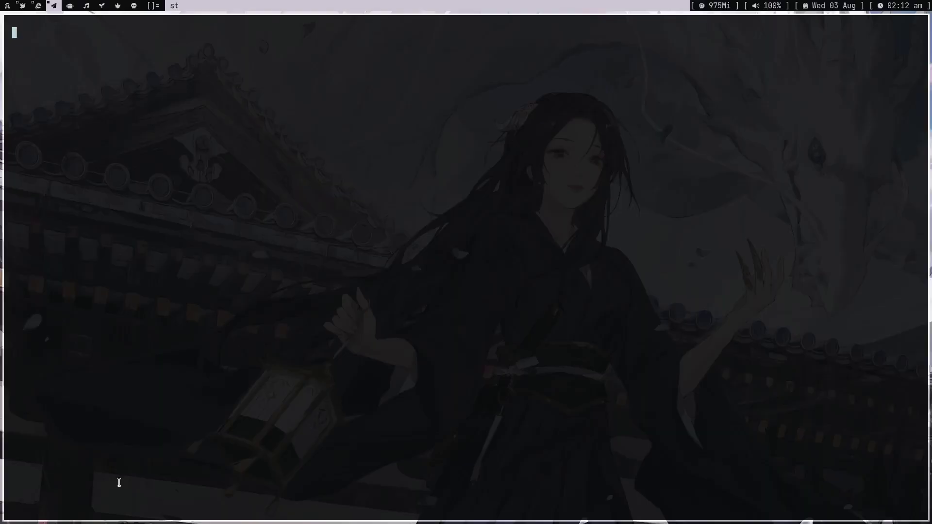
- Clear and close the spare st shell window, then return to the Irssi workspace
{"action": "key", "text": "Return"}
{"action": "key", "text": "Return"}
{"action": "key", "text": "Return"}
{"action": "key", "text": "Return"}
{"action": "key", "text": "Return"}
{"action": "key", "text": "Return"}
{"action": "key", "text": "Return"}
{"action": "key", "text": "ctrl+l"}
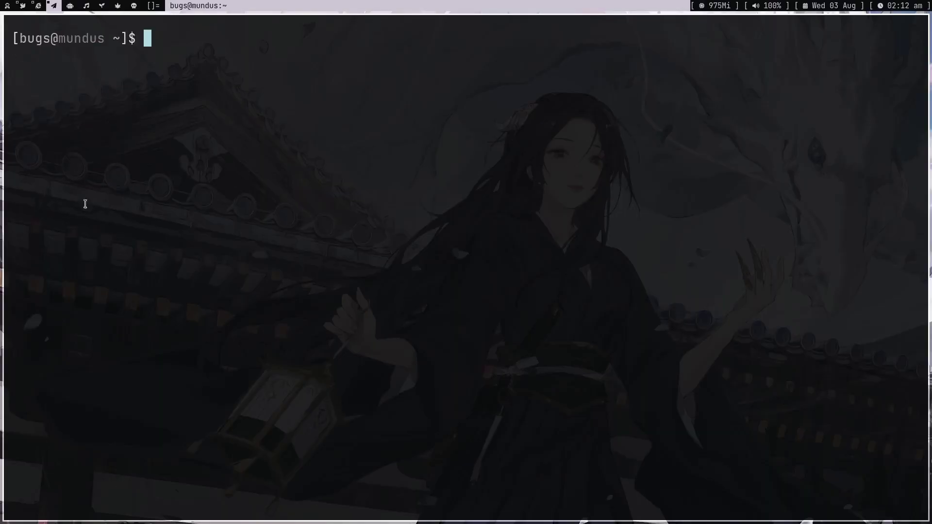
{"action": "double_click", "coordinate": [48, 39]}
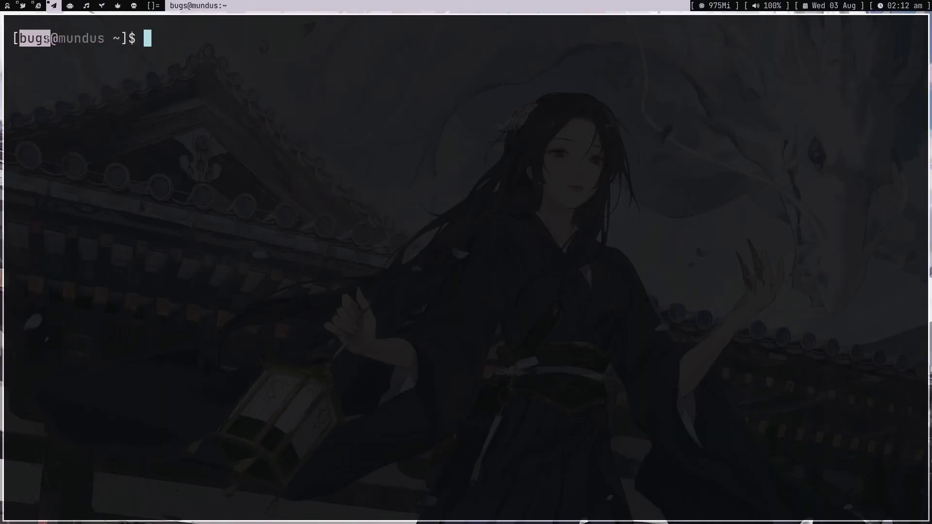
{"action": "left_click", "coordinate": [46, 39]}
{"action": "key", "text": "ctrl+d"}
{"action": "left_click", "coordinate": [24, 5]}
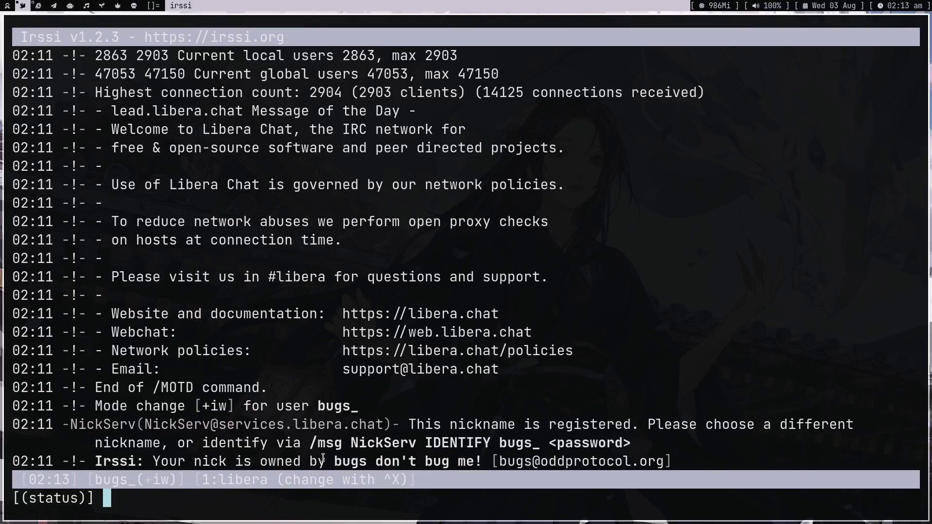
- Check the registered-nickname notice, then change the nickname to bugs2 with /nick
{"action": "left_click_drag", "start_coordinate": [326, 462], "coordinate": [362, 461]}
{"action": "left_click", "coordinate": [366, 461]}
{"action": "left_click_drag", "start_coordinate": [527, 444], "coordinate": [539, 444]}
{"action": "left_click", "coordinate": [538, 445]}
{"action": "type", "text": "/nick "}
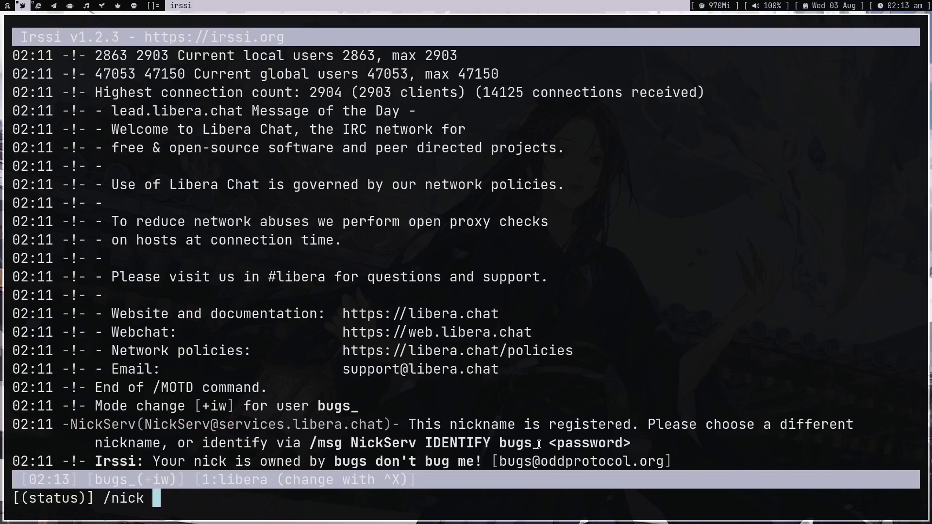
{"action": "type", "text": "bugs2"}
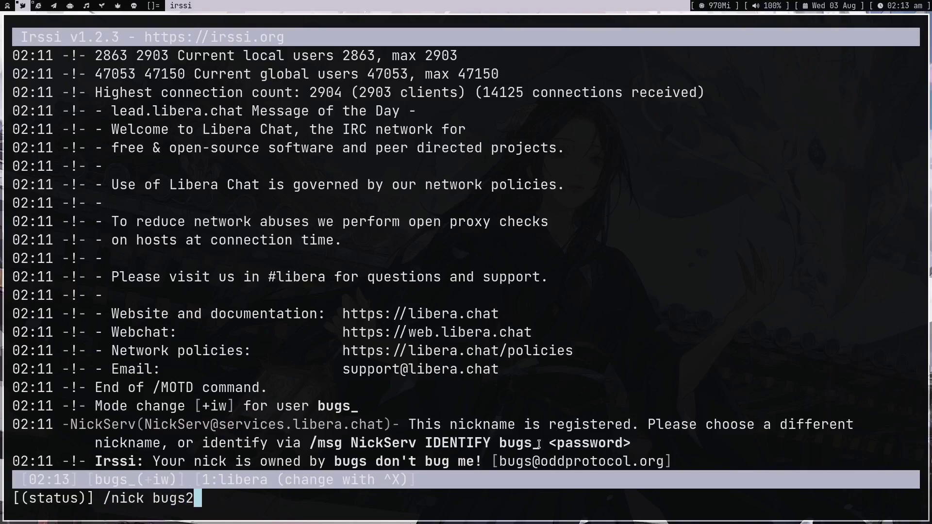
{"action": "key", "text": "Return"}
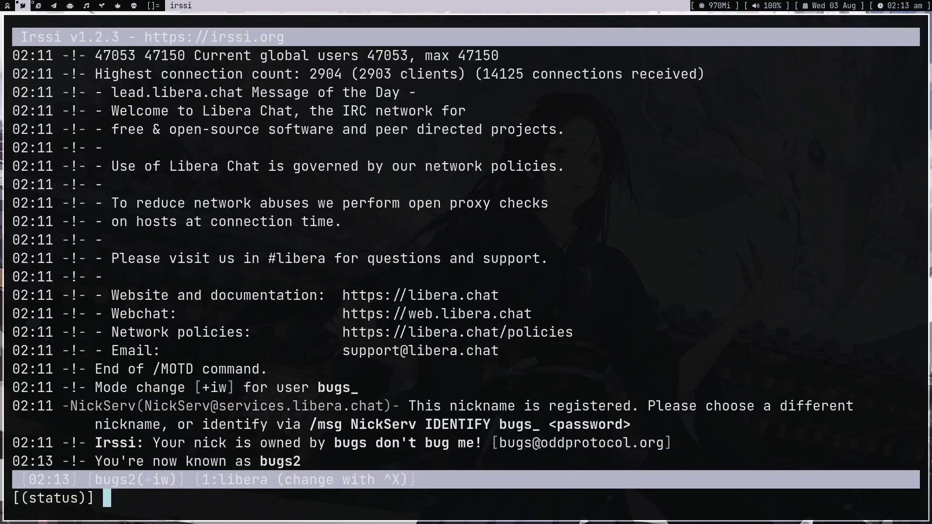
{"action": "double_click", "coordinate": [261, 461]}
{"action": "left_click", "coordinate": [261, 462]}
{"action": "type", "text": "/"}
{"action": "key", "text": "BackSpace"}
- Join #gnulinuxindia (157 nicks) and type 'hey, I am making a tutorial about irc'
{"action": "type", "text": "/join "}
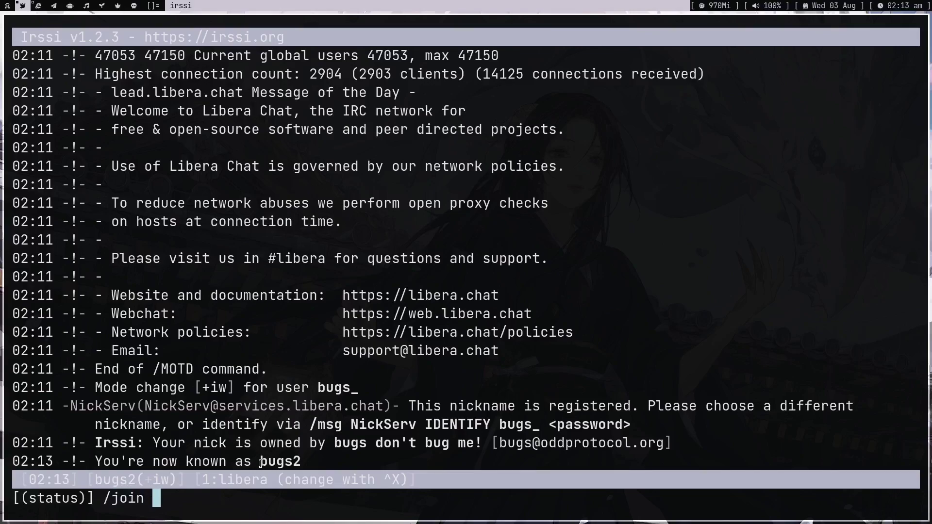
{"action": "type", "text": "gnulinuxindia"}
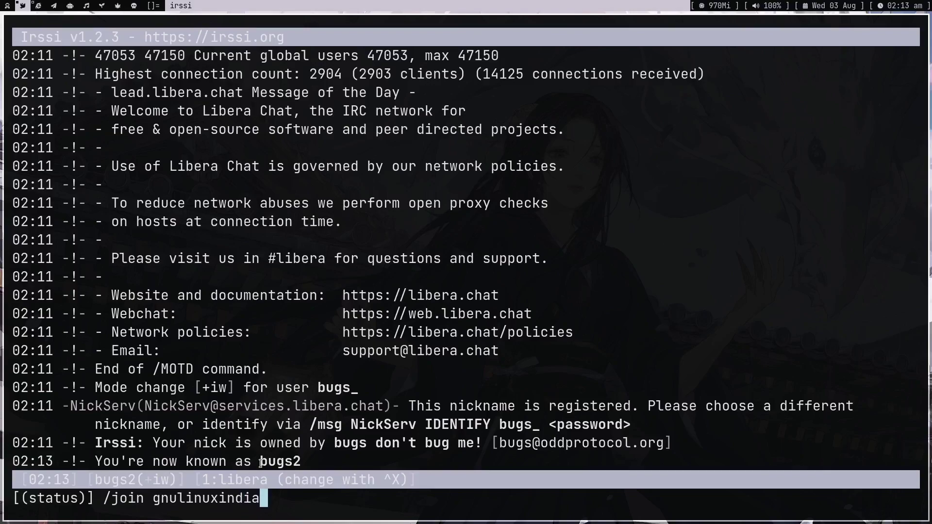
{"action": "key", "text": "Return"}
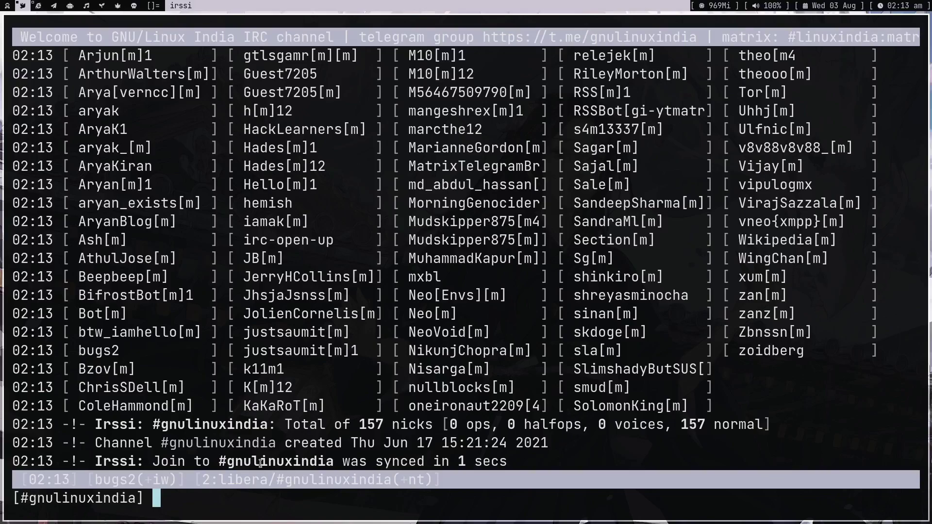
{"action": "type", "text": "hey, I am making a t"}
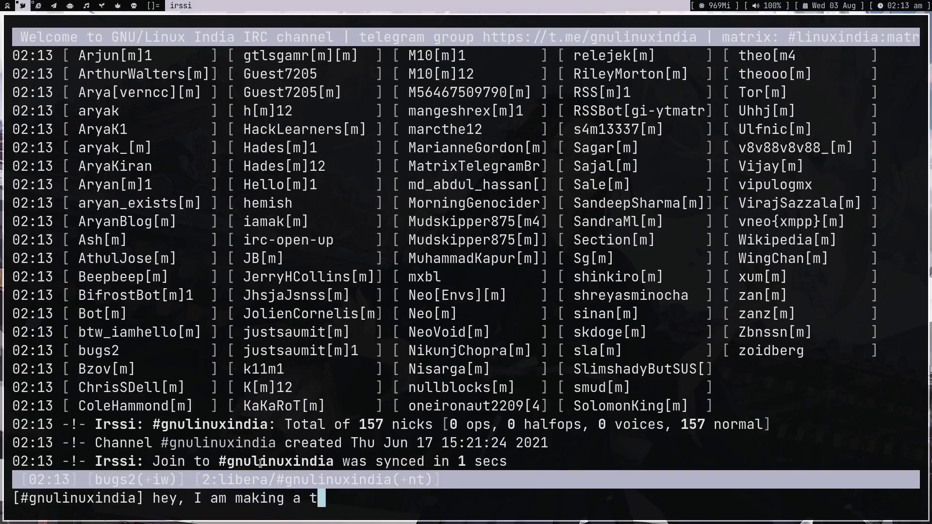
{"action": "type", "text": "utorial about irc"}
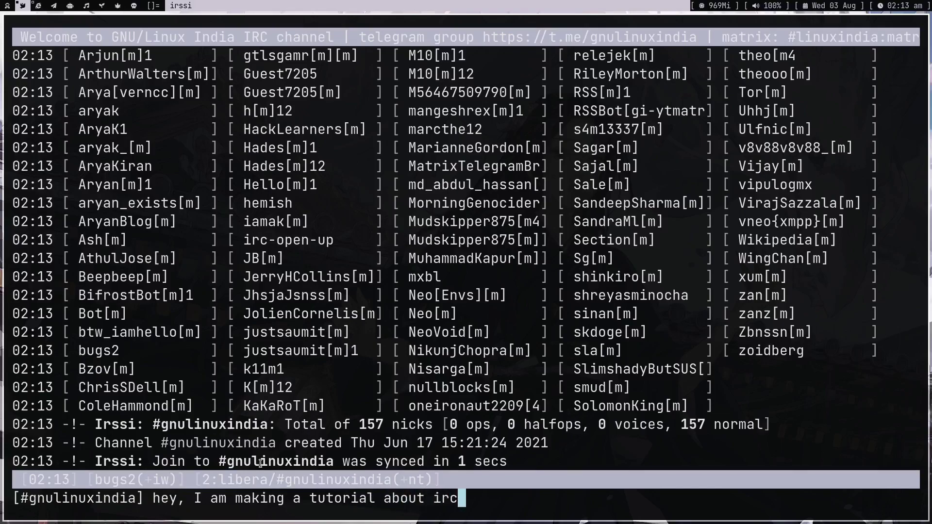
- Send the drafted tutorial greeting as bugs2 in #gnulinuxindia
{"action": "key", "text": "Return"}
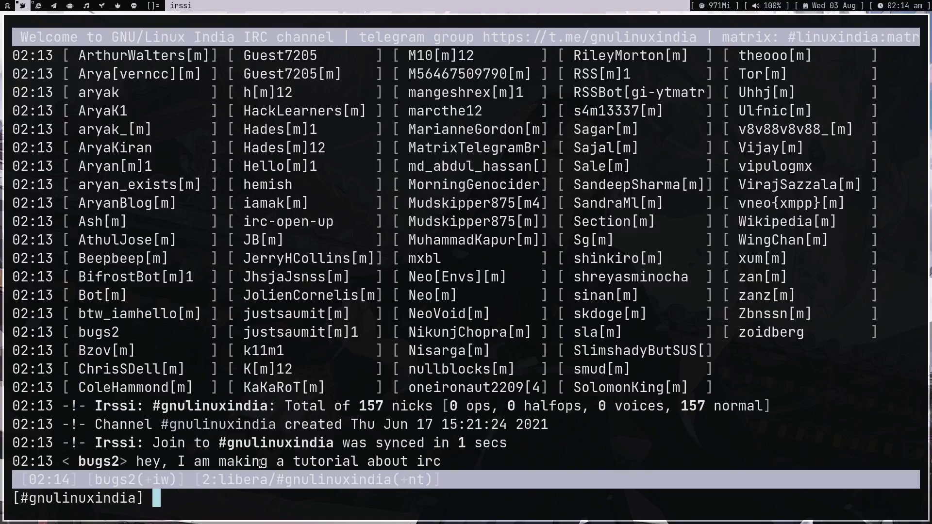
- Privately message another user 'hey, I am mkaing aturoail ignore', view the query, return to #gnulinuxindia
{"action": "type", "text": "/msg "}
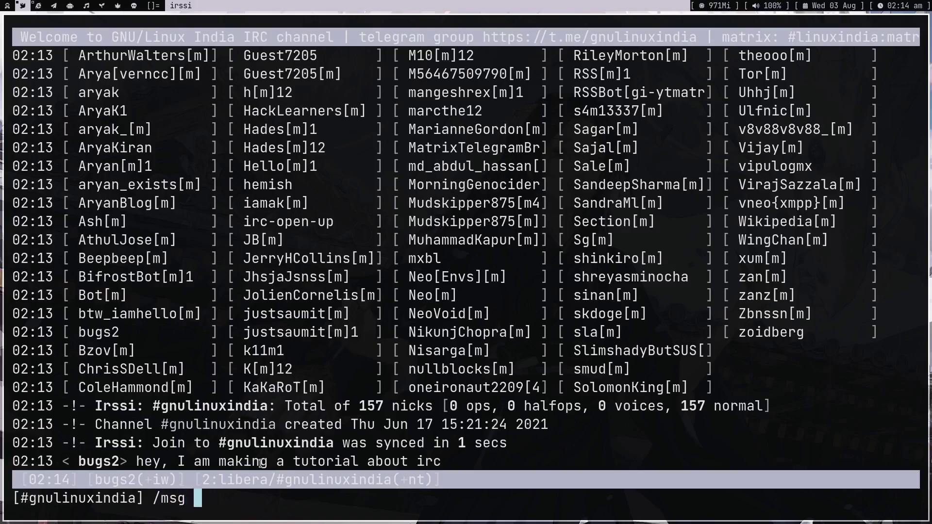
{"action": "type", "text": "pystardust hey"}
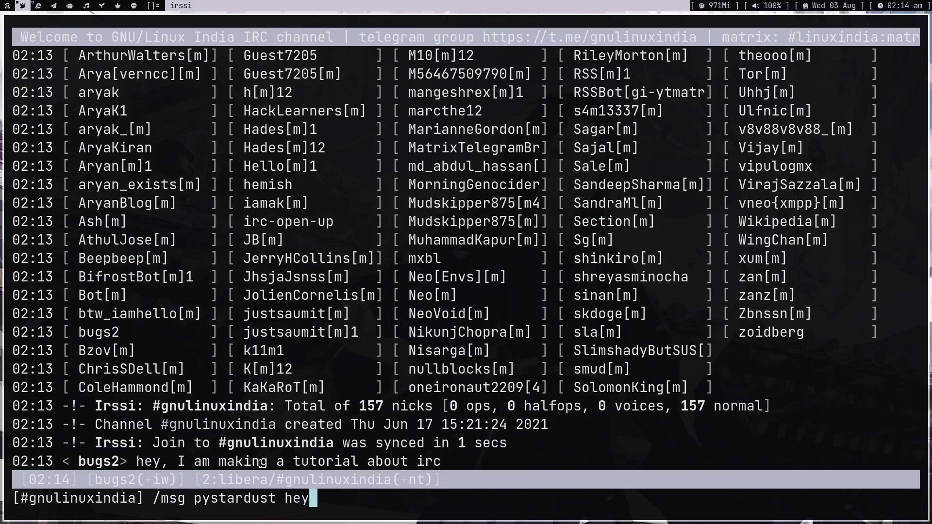
{"action": "type", "text": ", I am mkaing a"}
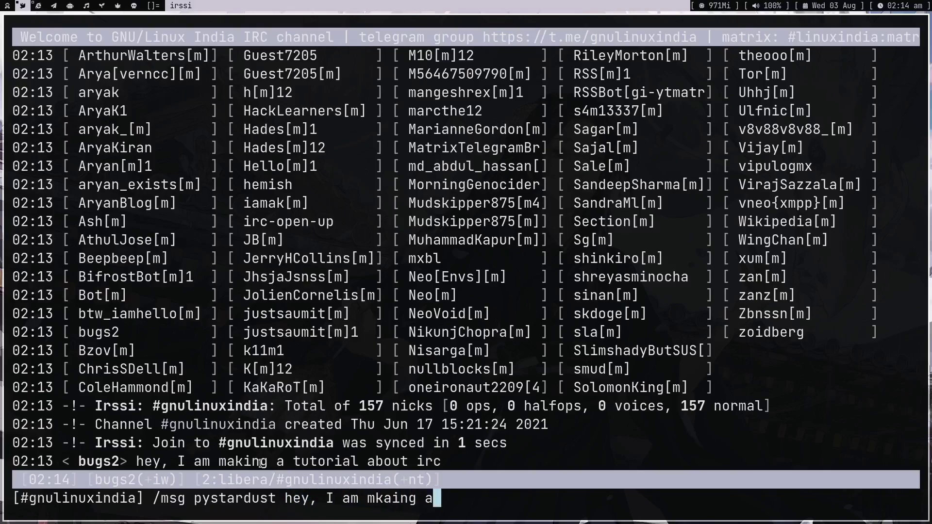
{"action": "type", "text": "turoail ignore"}
{"action": "key", "text": "Return"}
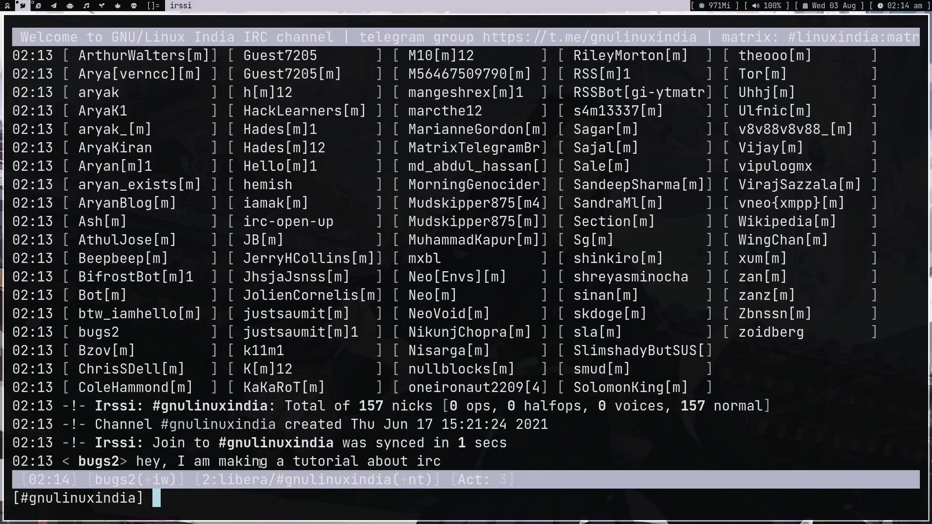
{"action": "key", "text": "alt+3"}
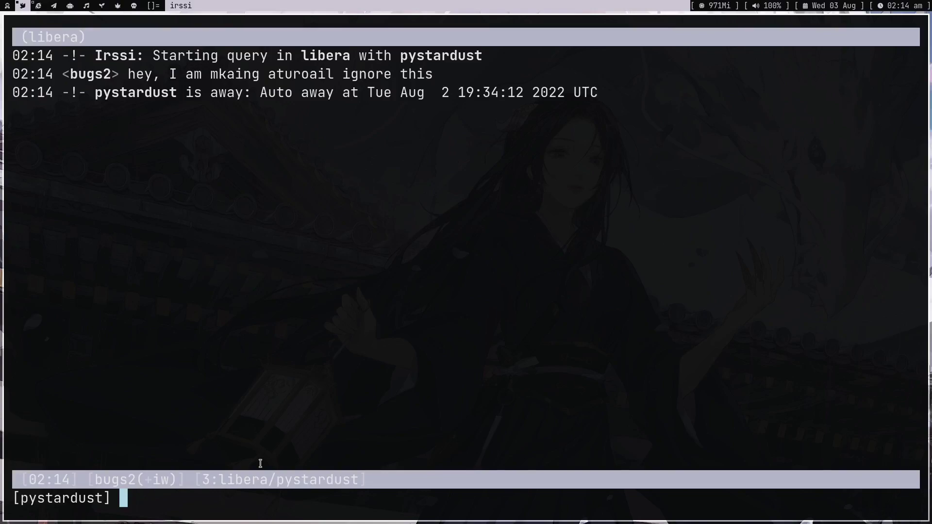
{"action": "left_click_drag", "start_coordinate": [78, 93], "coordinate": [526, 93]}
{"action": "left_click", "coordinate": [525, 93]}
{"action": "key", "text": "alt+2"}
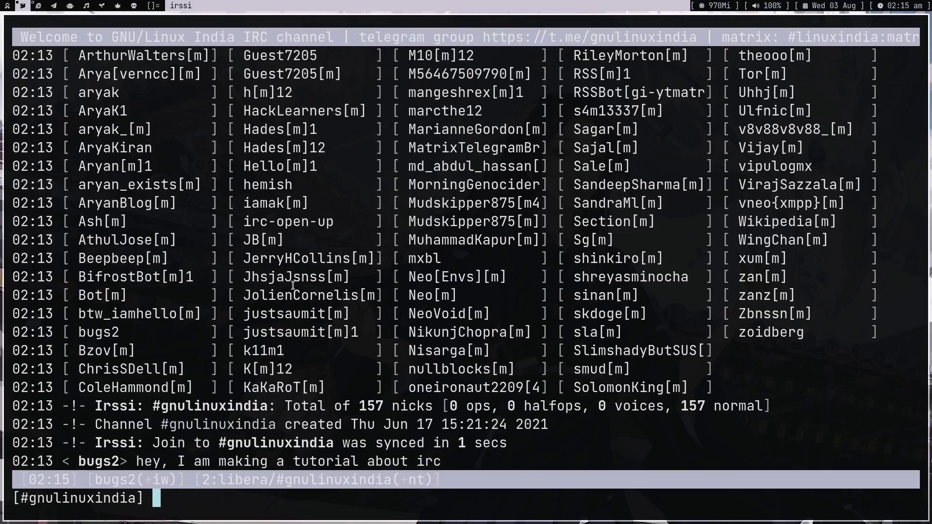
- Switch to the status window and highlight NickServ's IDENTIFY command instruction
{"action": "key", "text": "alt+1"}
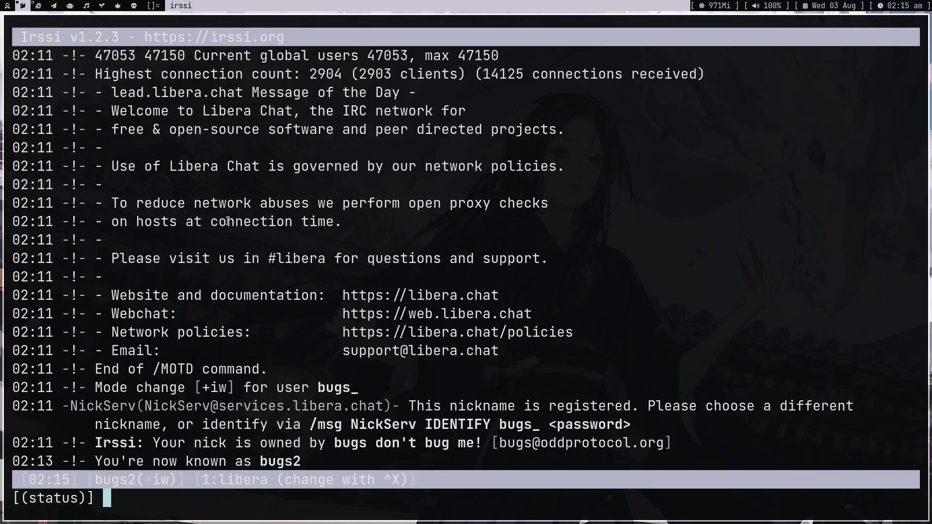
{"action": "left_click_drag", "start_coordinate": [70, 406], "coordinate": [137, 408]}
{"action": "left_click", "coordinate": [135, 411]}
{"action": "left_click_drag", "start_coordinate": [310, 425], "coordinate": [618, 426]}
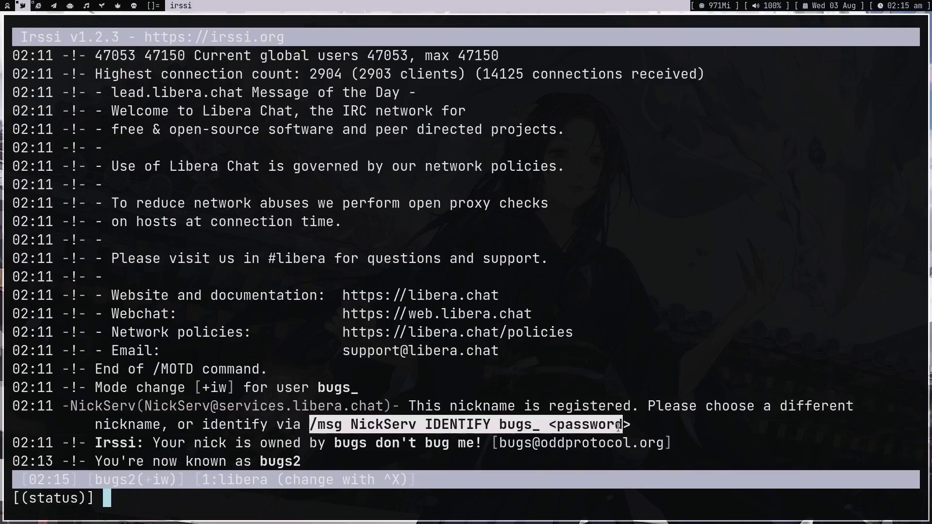
{"action": "left_click", "coordinate": [619, 427]}
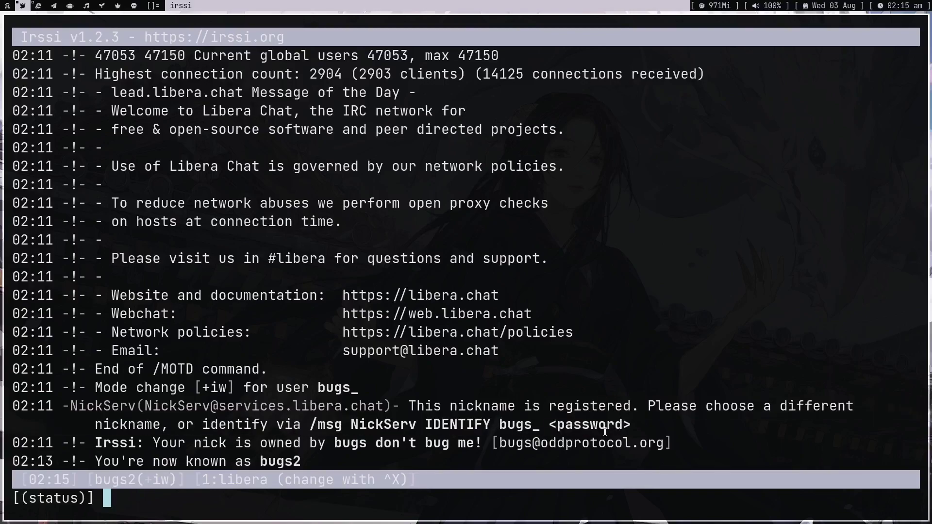
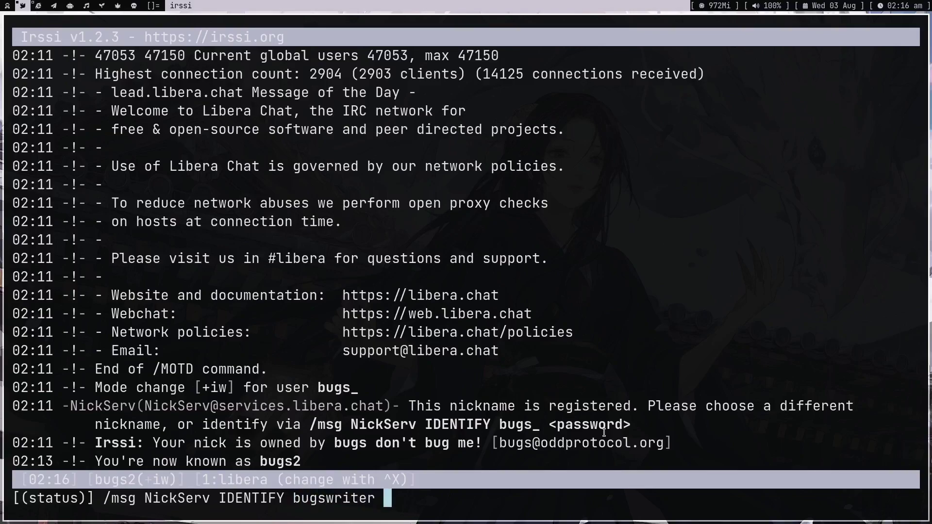
- Enter /msg NickServ IDENTIFY followed by the account password
{"action": "key", "text": "ctrl+u"}
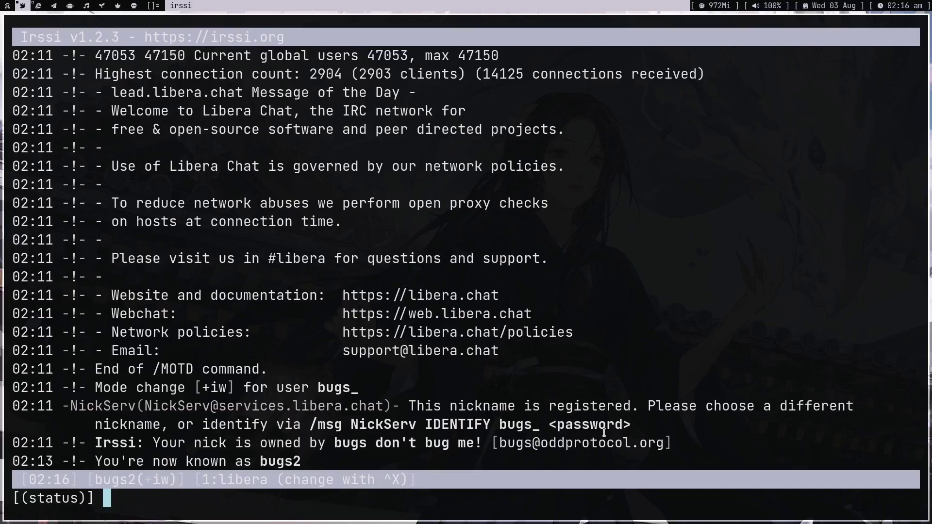
- Join #emacs (818 nicks), cycle through the chat windows, then switch to the OBS desktop
{"action": "type", "text": "/join #emacs"}
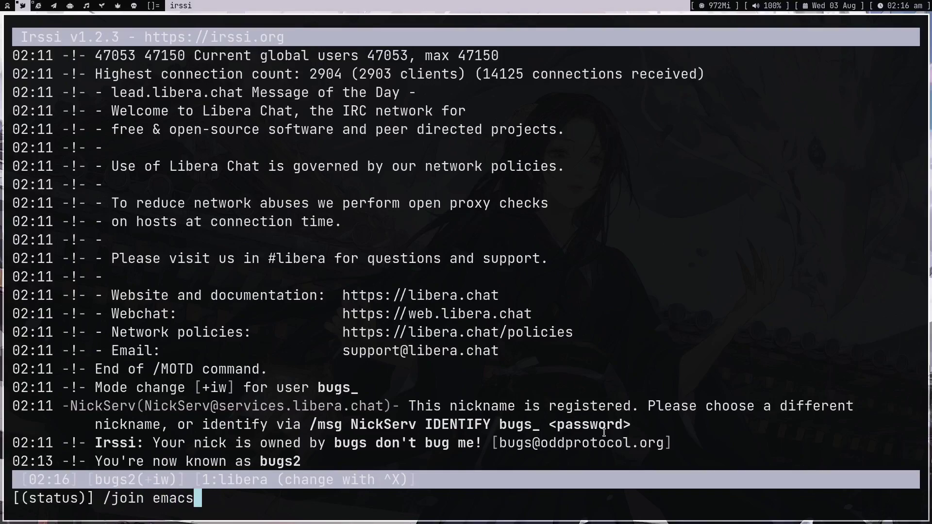
{"action": "key", "text": "Return"}
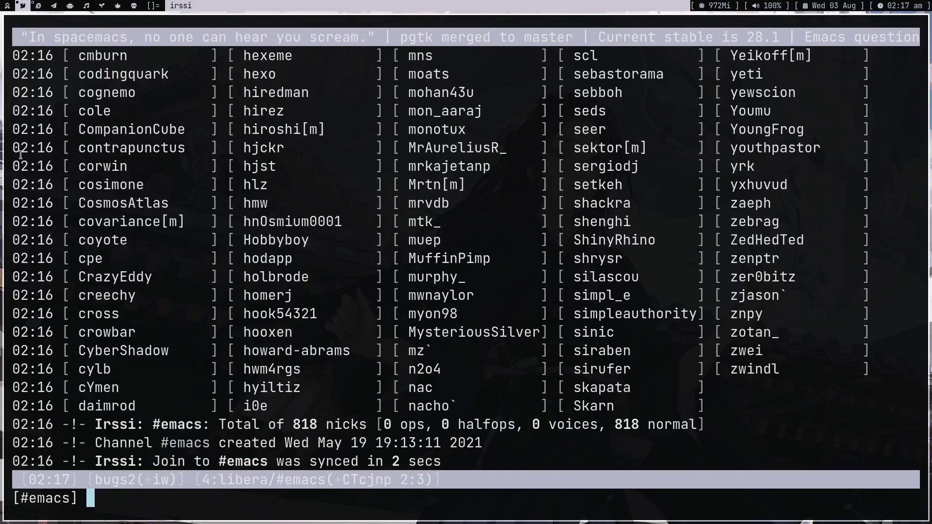
{"action": "key", "text": "ctrl+p"}
{"action": "key", "text": "ctrl+p"}
{"action": "key", "text": "ctrl+p"}
{"action": "key", "text": "ctrl+p"}
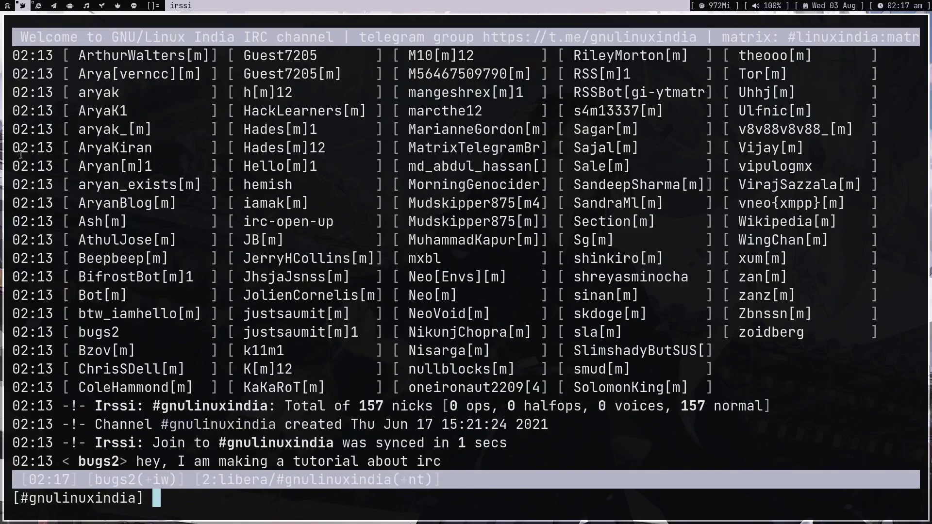
{"action": "key", "text": "ctrl+p"}
{"action": "key", "text": "ctrl+n"}
{"action": "key", "text": "ctrl+n"}
{"action": "key", "text": "ctrl+p"}
{"action": "key", "text": "ctrl+p"}
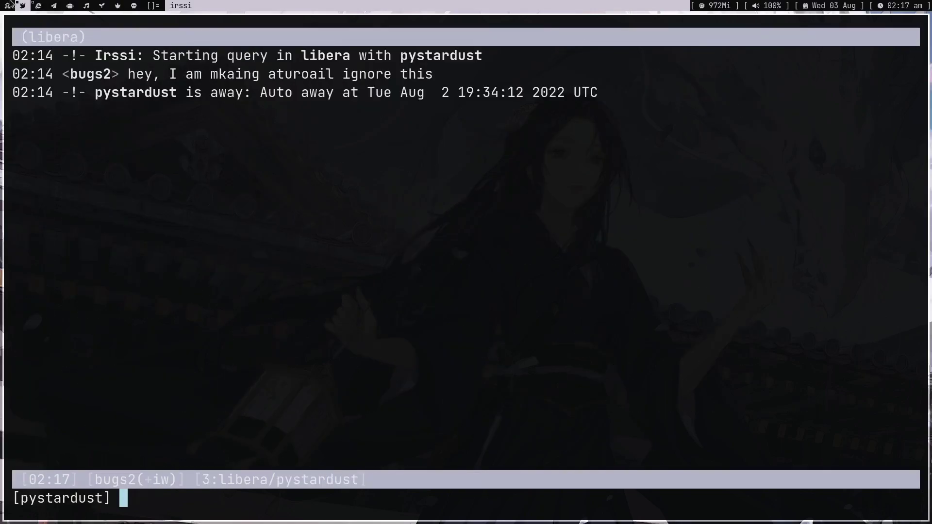
{"action": "left_click", "coordinate": [37, 5]}
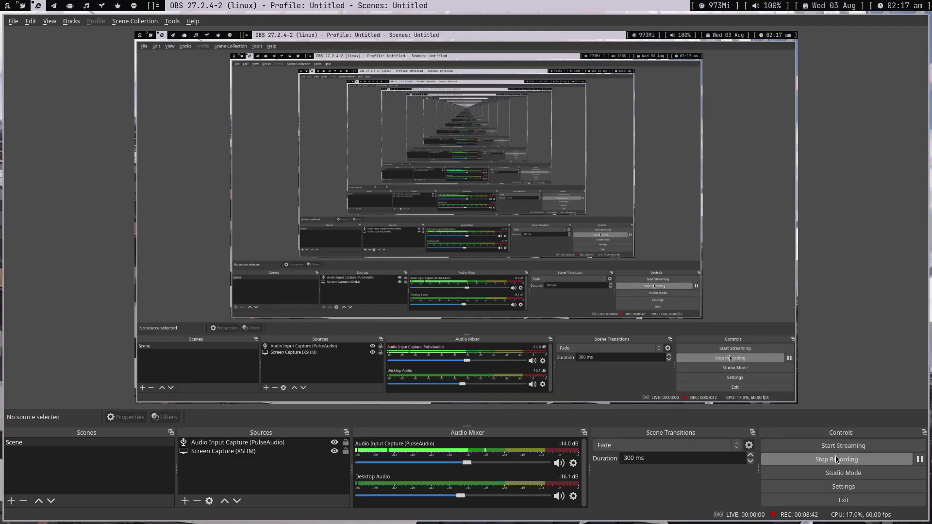